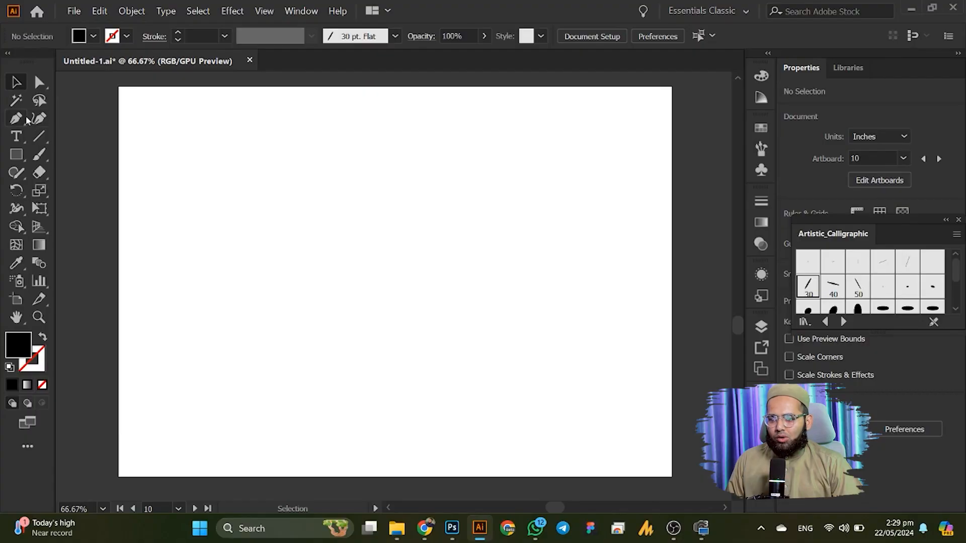
- Detach the Pen tool group from the toolbox as a floating toolbar over the artboard
click(17, 120)
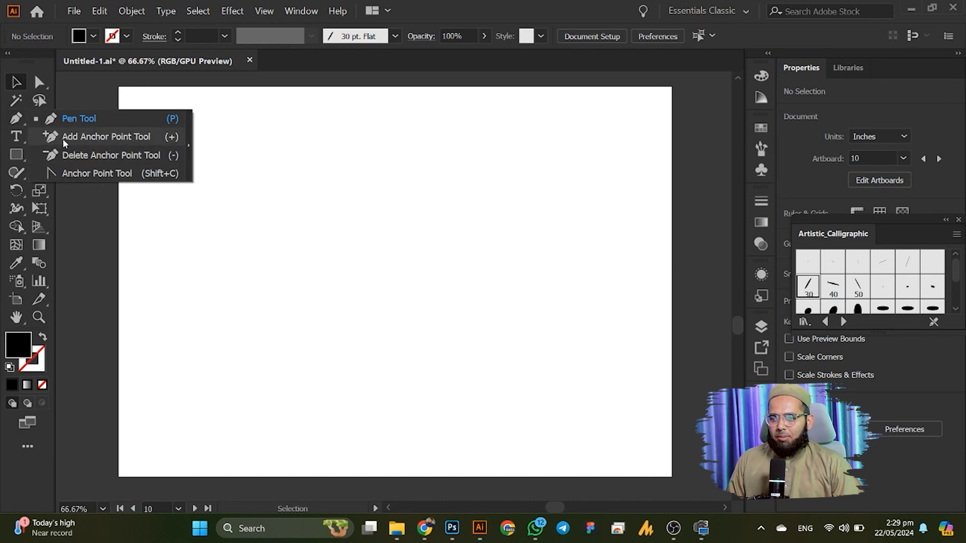
click(189, 146)
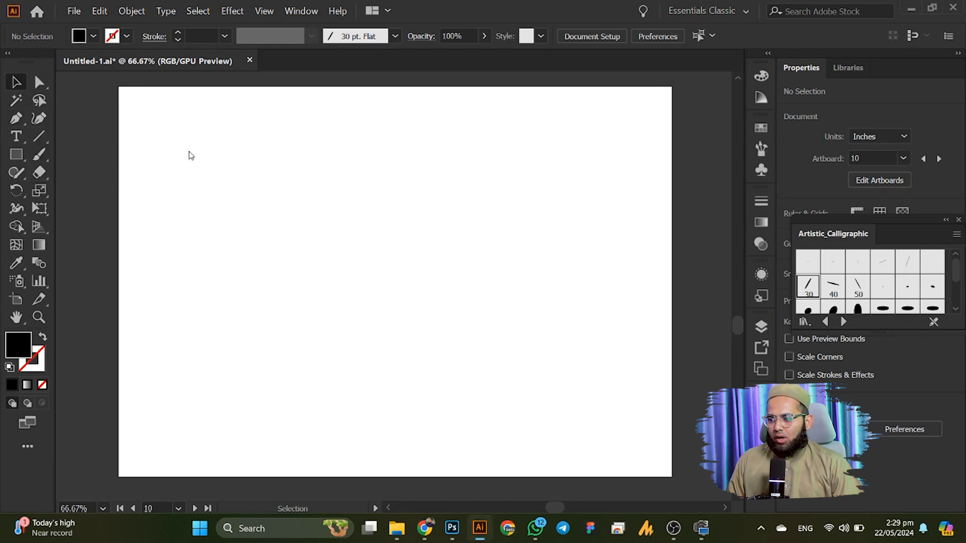
drag(75, 132, 174, 115)
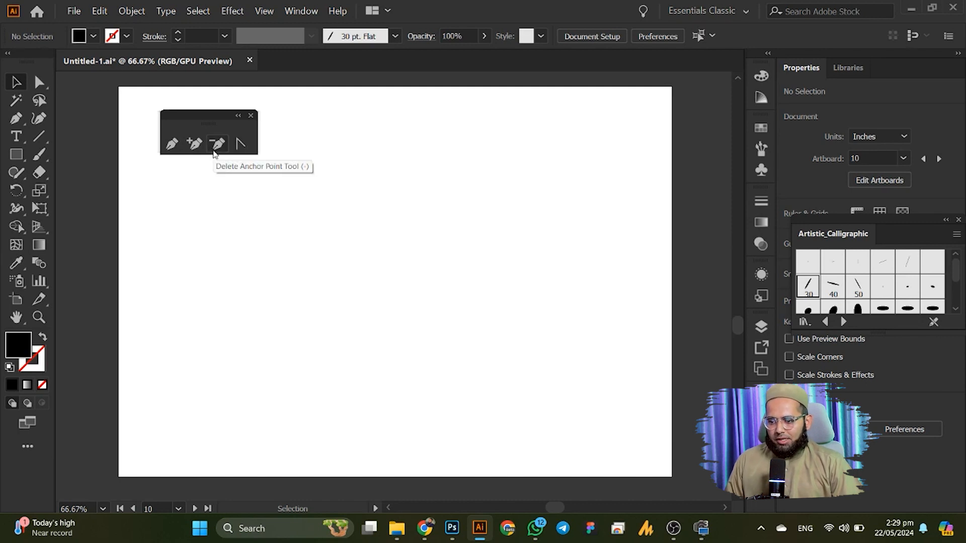
- Draw a closed six-anchor shape with the Pen tool, curved around its right side, with a black stroke and no fill
click(171, 146)
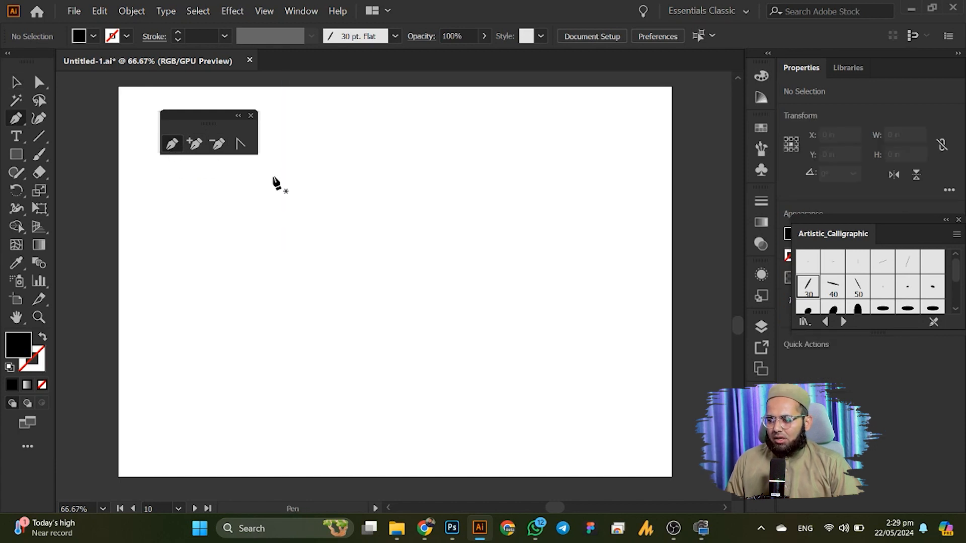
click(295, 147)
click(439, 162)
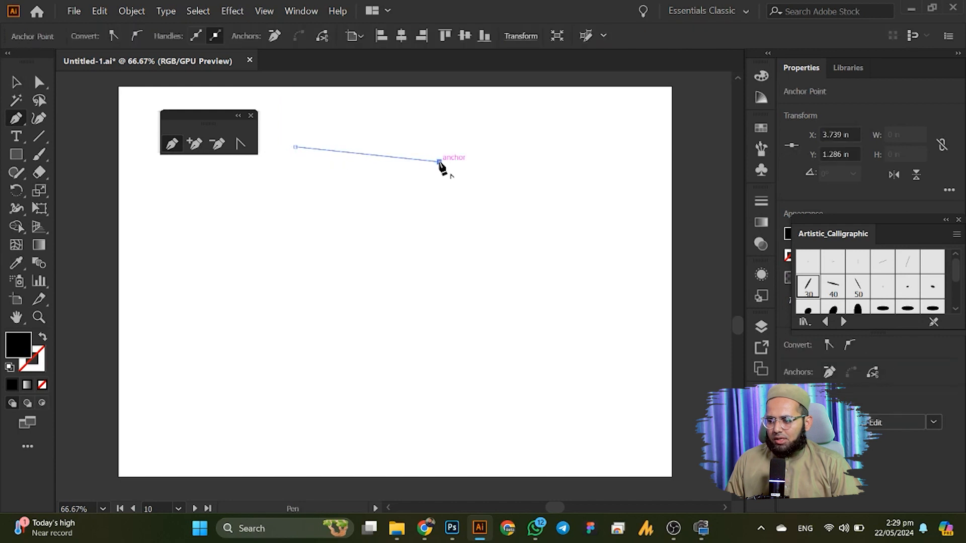
click(527, 209)
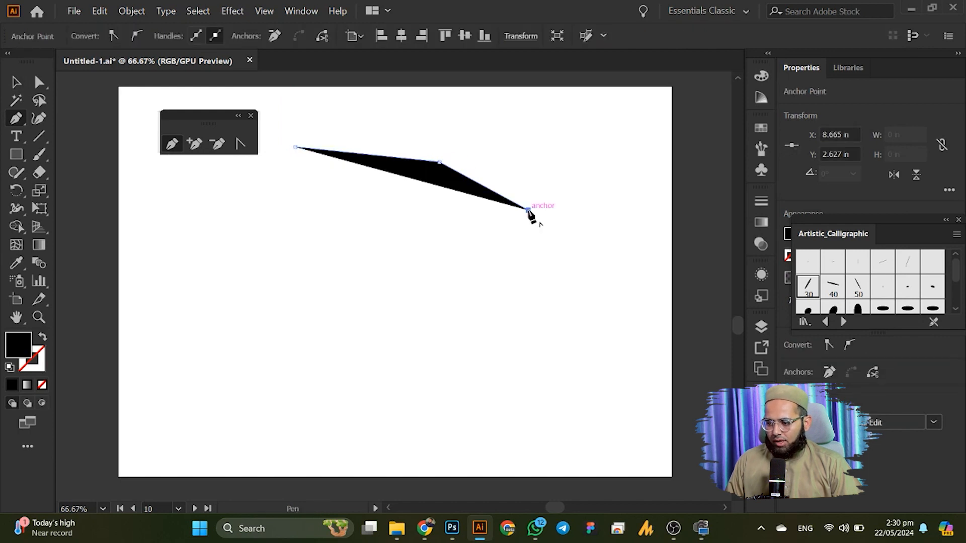
drag(538, 318, 454, 388)
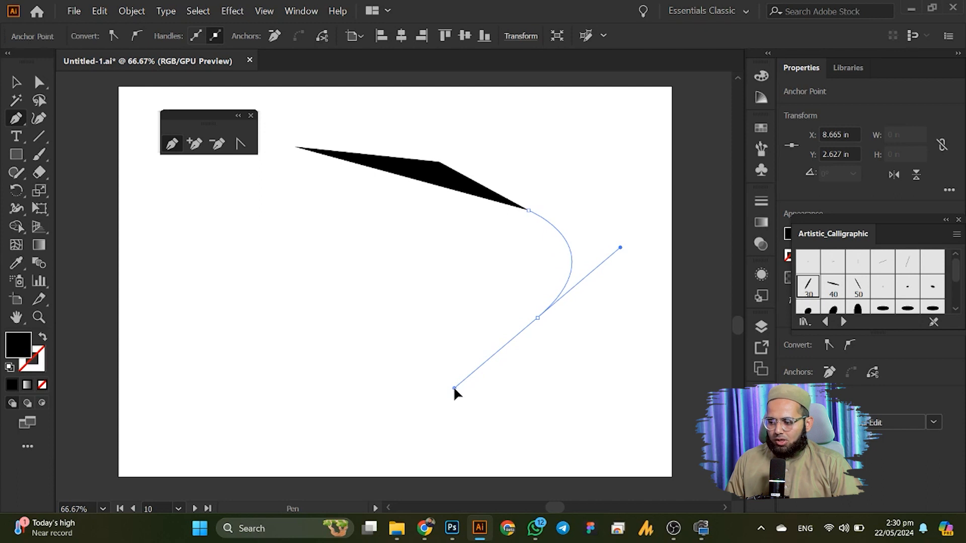
drag(454, 385, 455, 387)
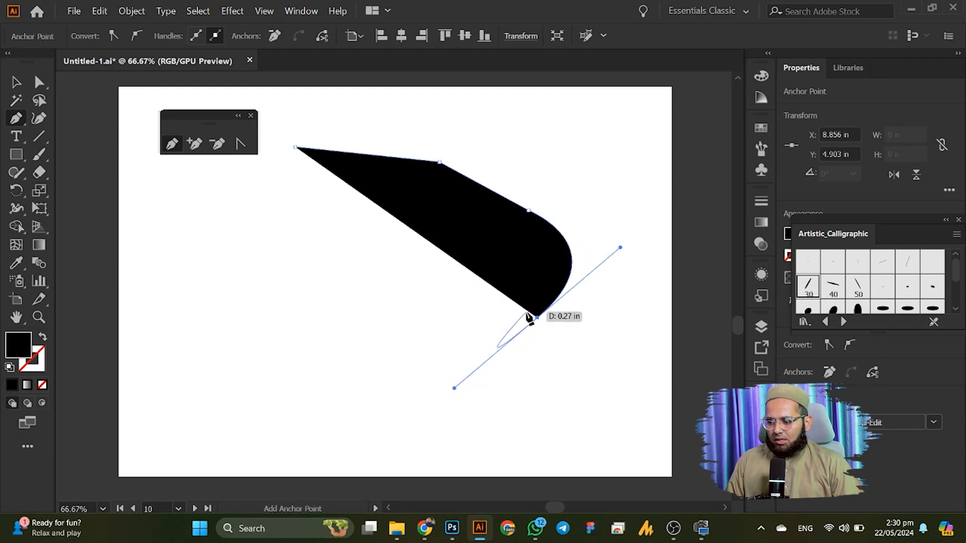
click(418, 345)
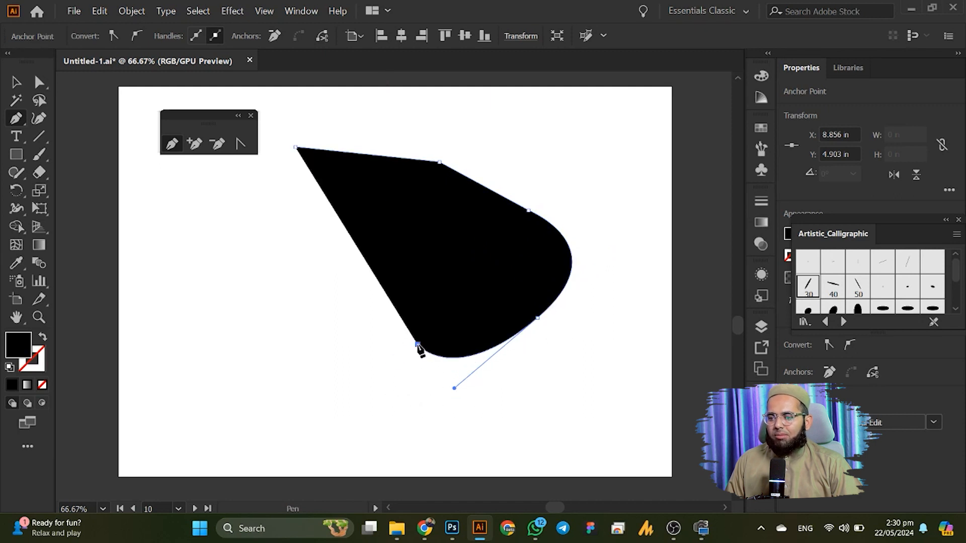
click(333, 266)
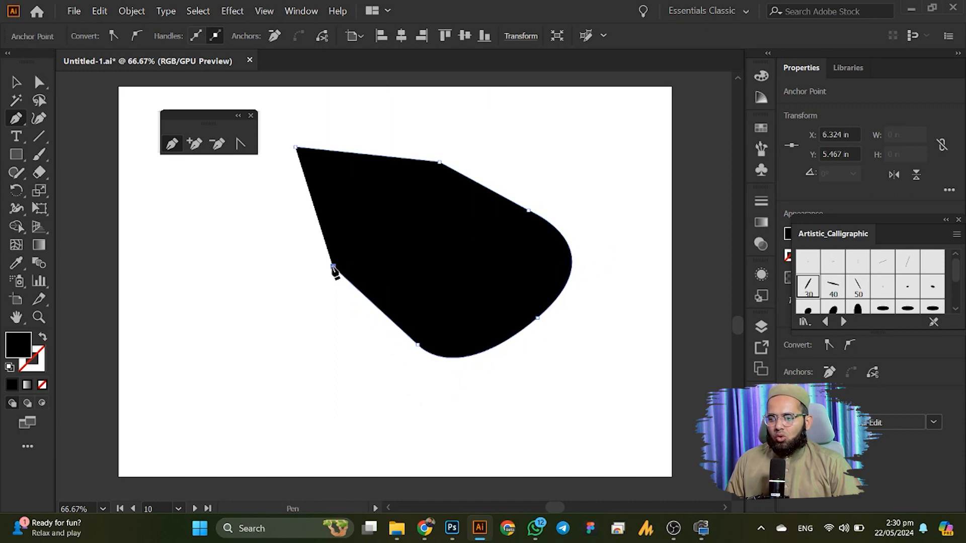
click(42, 338)
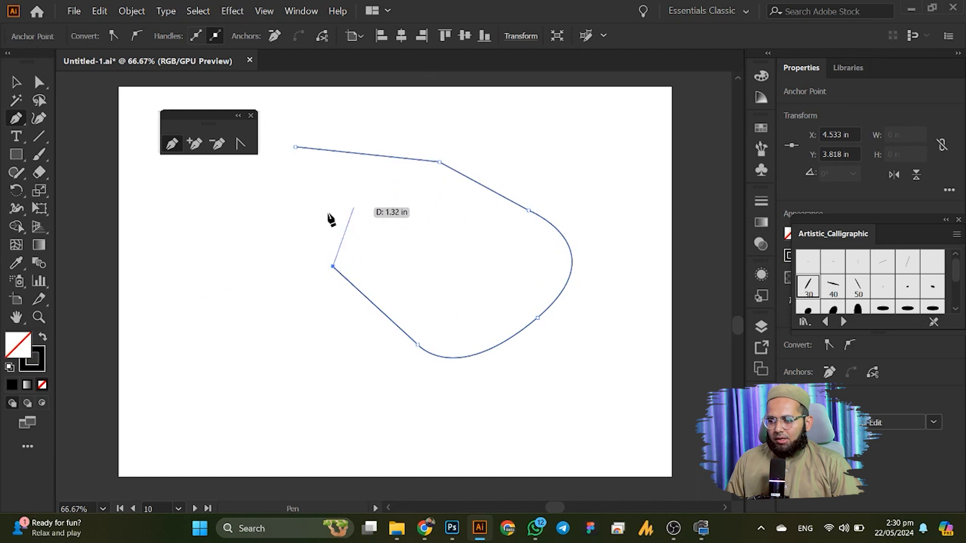
click(296, 148)
- Move the floating Pen toolbar clear of the finished shape
click(16, 82)
scroll(377, 148, up, 1)
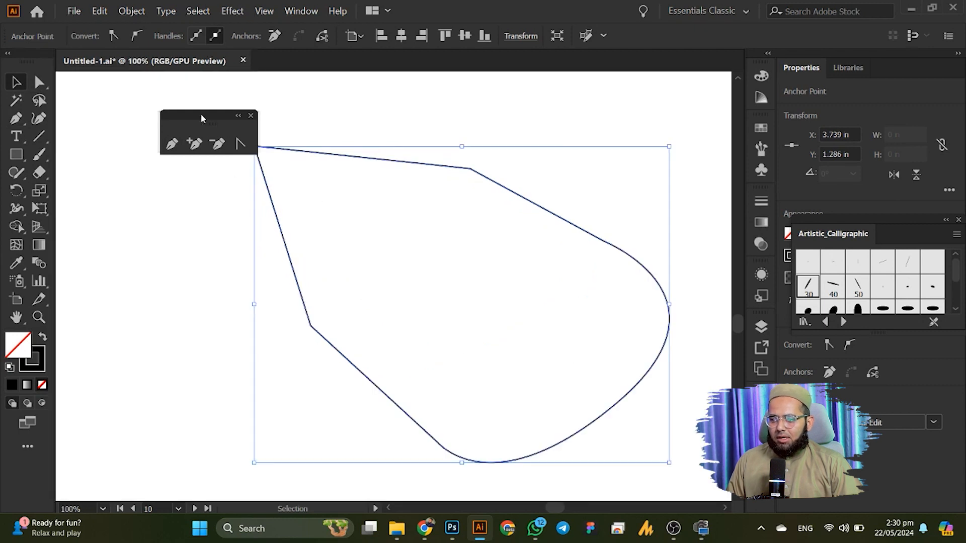
drag(202, 116, 141, 92)
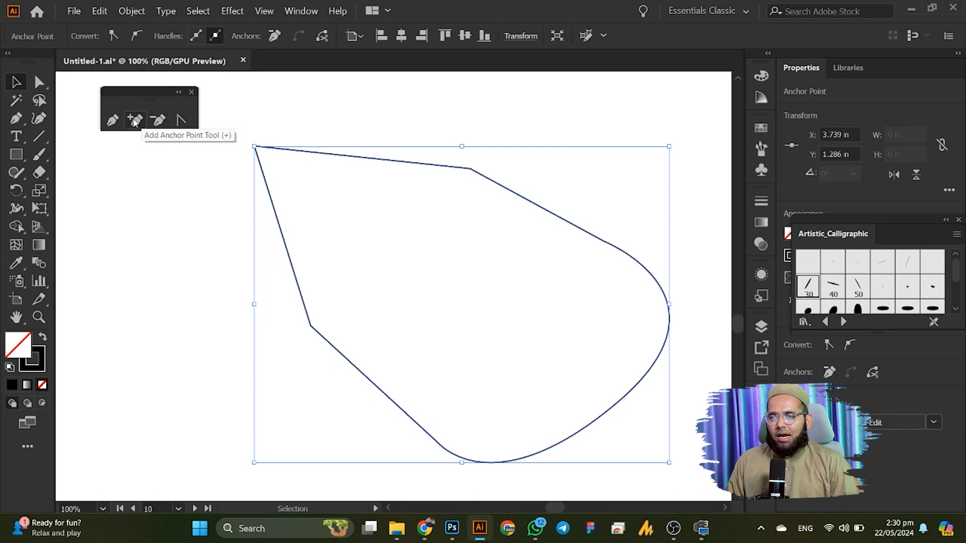
- Activate the Add Anchor Point tool and examine the anchor at the shape's lower curve up close
click(133, 120)
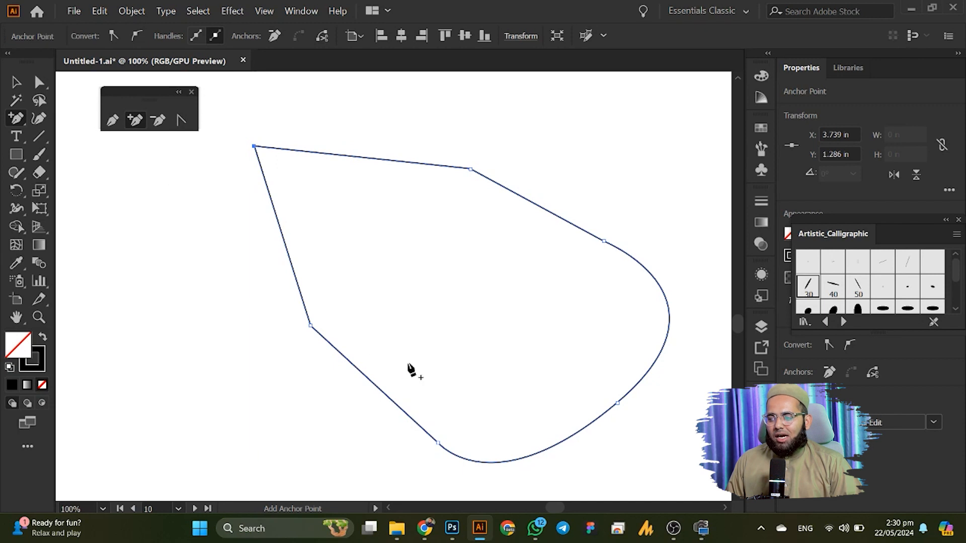
scroll(431, 439, up, 5)
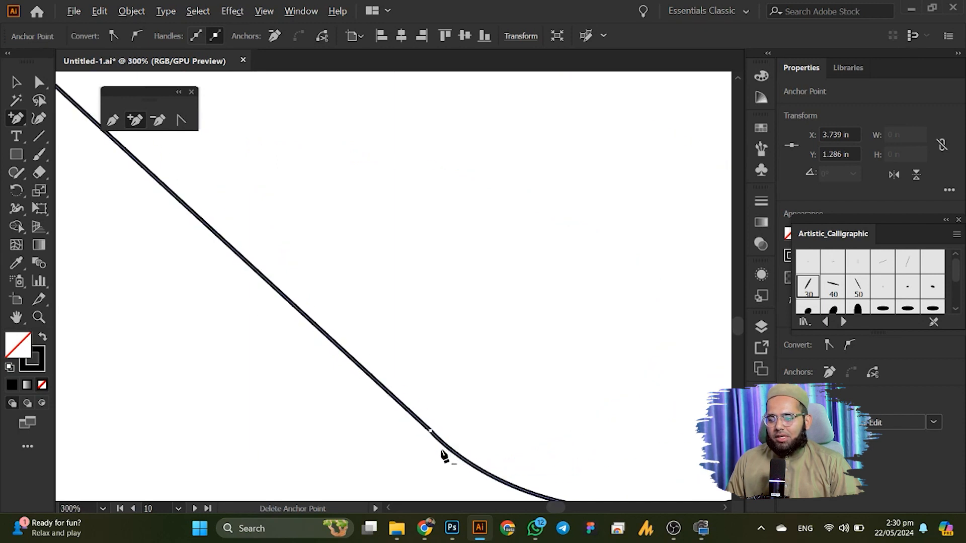
scroll(429, 426, down, 5)
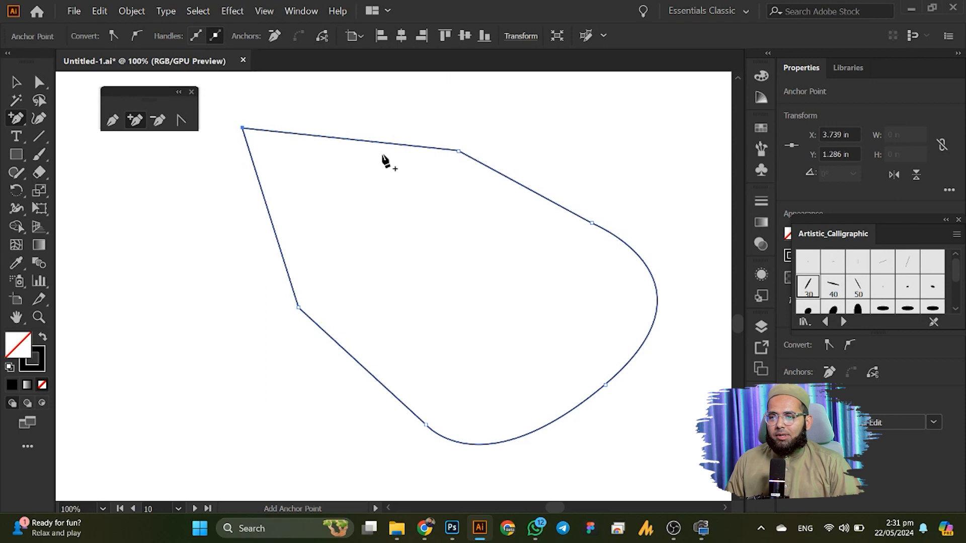
- Set the anchor point, handle and bounding box display size to the third notch in the Selection & Anchor Display preferences
click(12, 83)
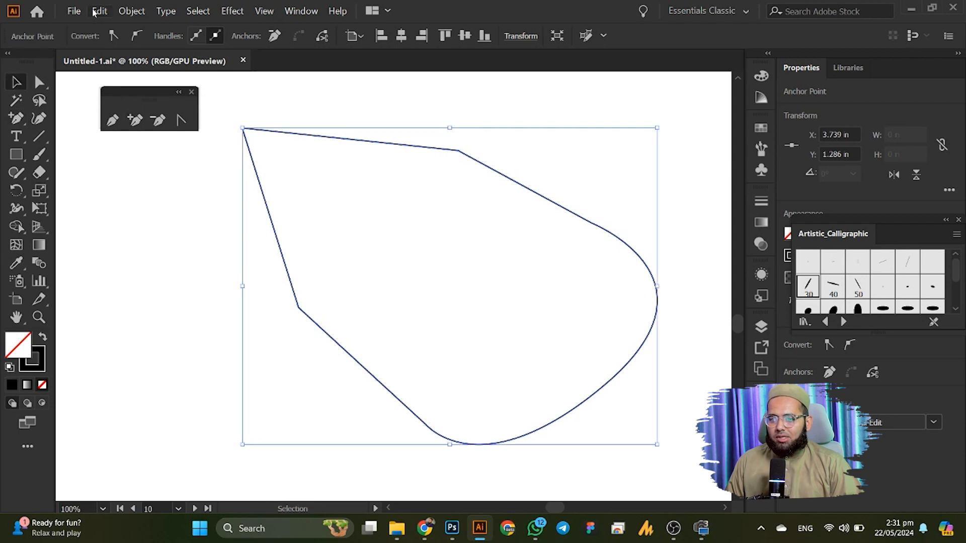
click(94, 13)
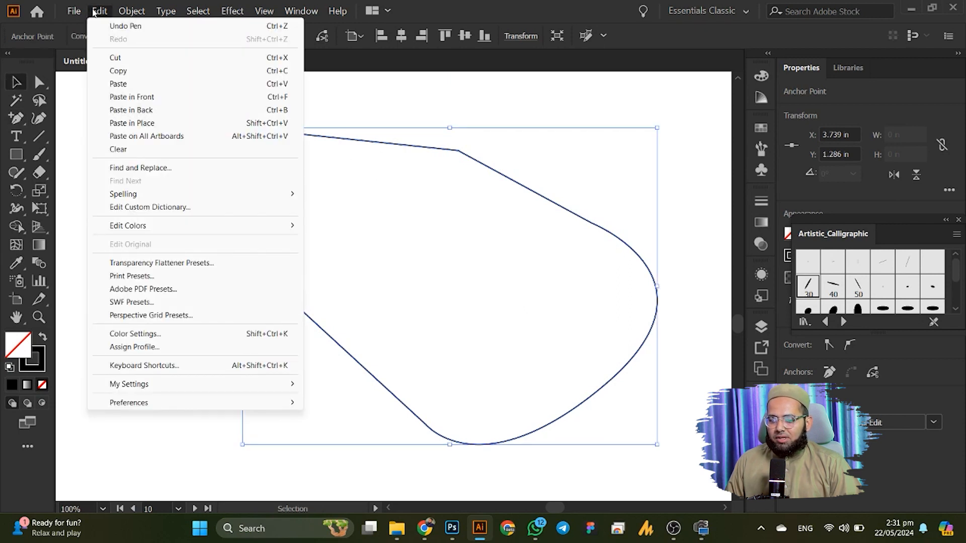
mouse_move(141, 404)
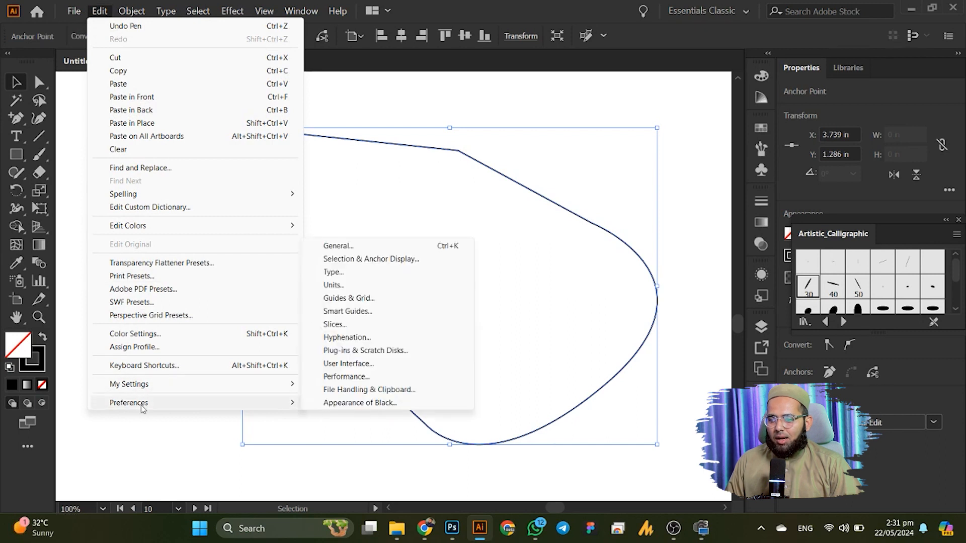
click(354, 259)
drag(149, 17, 302, 22)
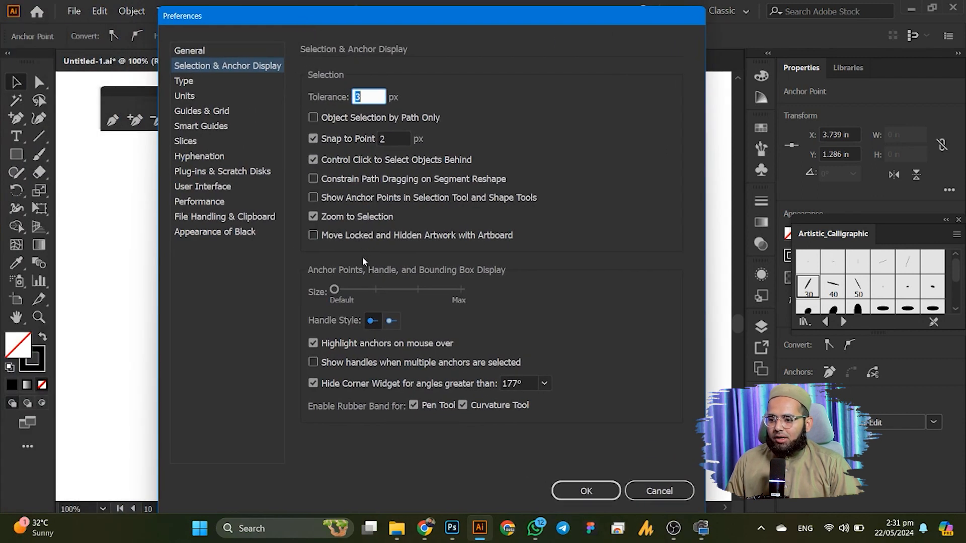
click(338, 292)
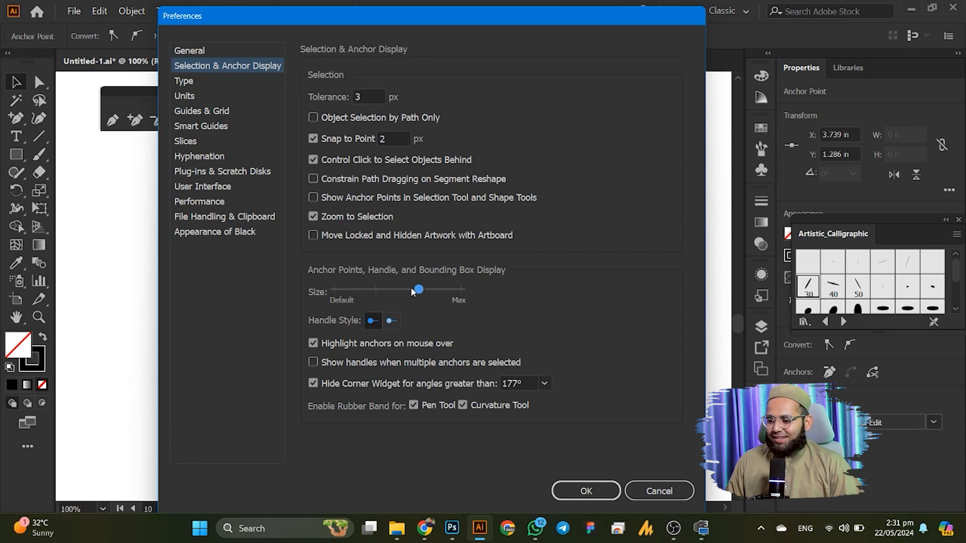
click(566, 494)
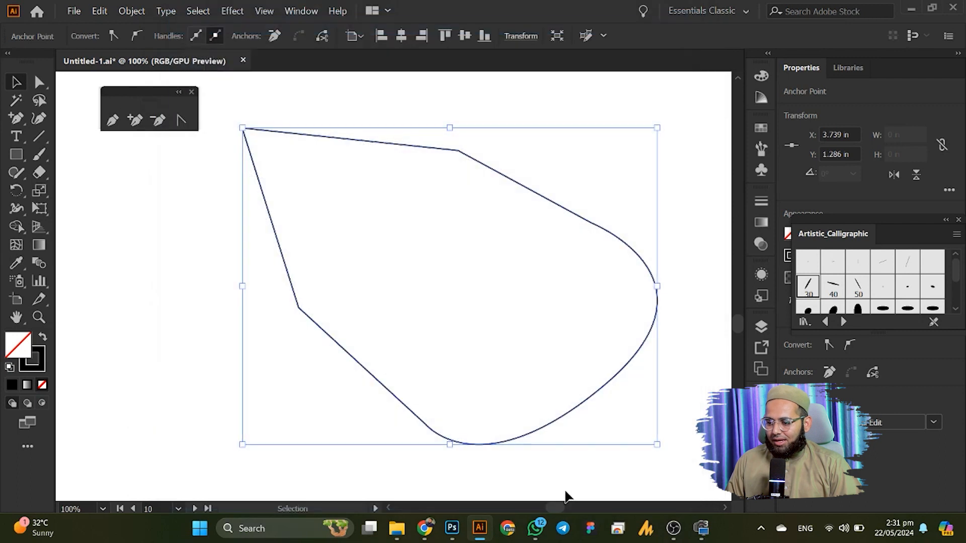
- Add one anchor point to the middle of the shape's left edge and one to its upper edge
click(330, 410)
click(301, 310)
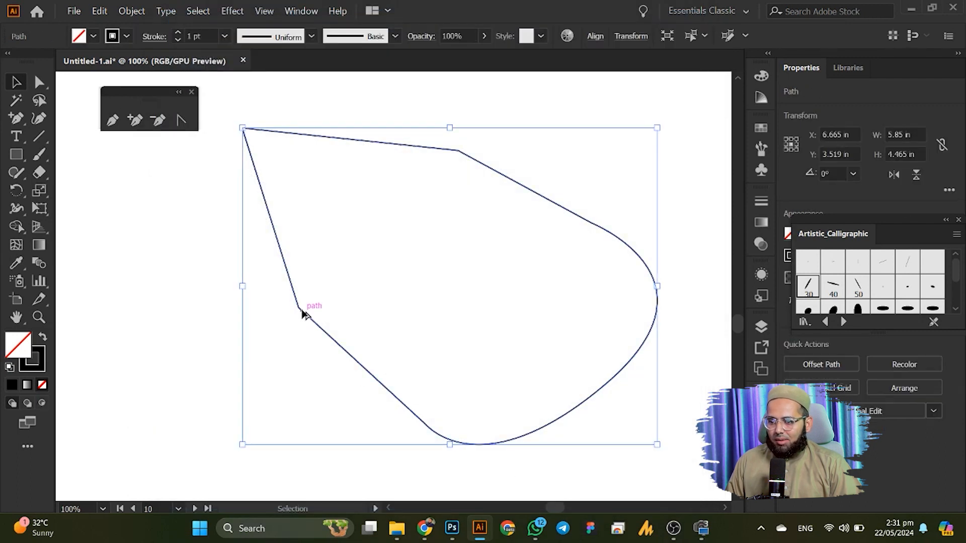
scroll(301, 310, up, 4)
click(16, 117)
scroll(263, 288, down, 3)
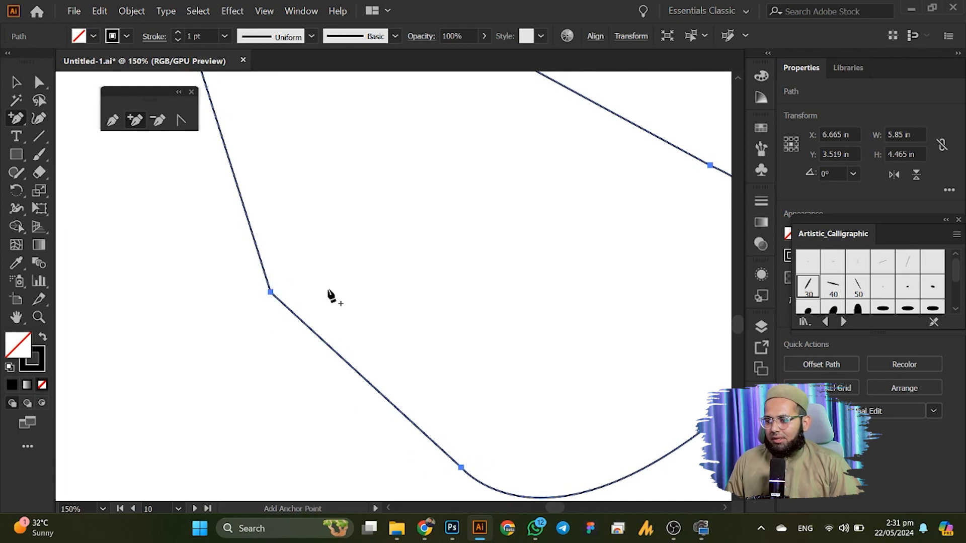
scroll(285, 262, down, 1)
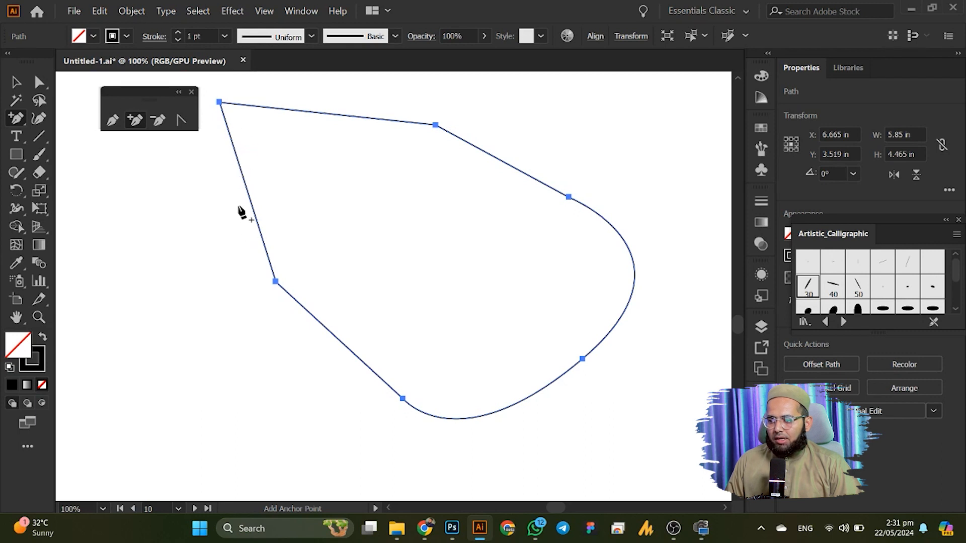
click(245, 185)
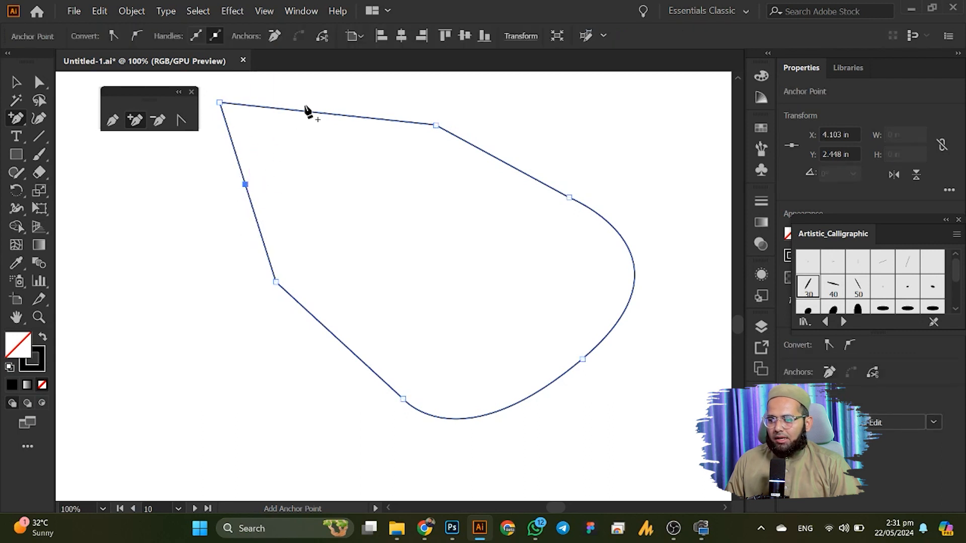
click(325, 114)
click(16, 84)
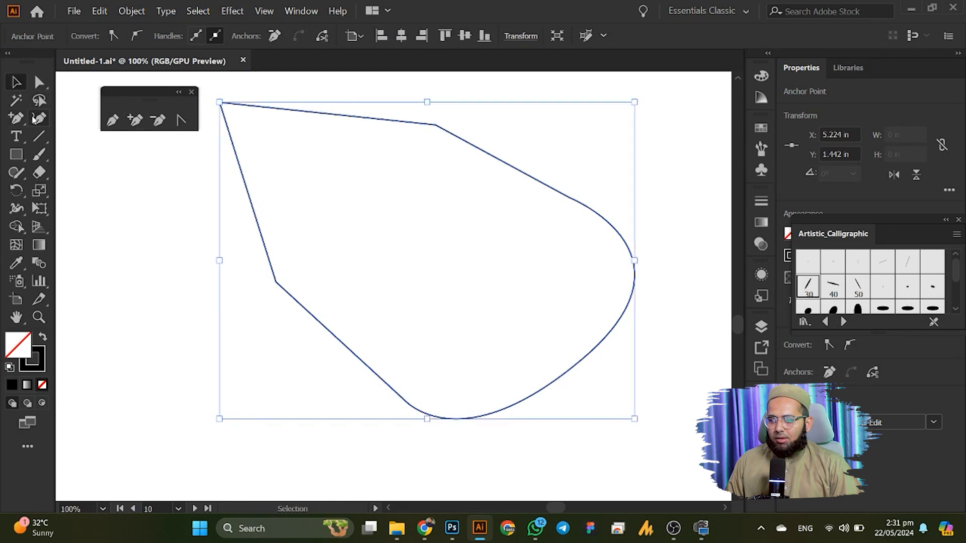
- Delete the extra anchor points in the middle of the shape's left and upper edges
click(114, 120)
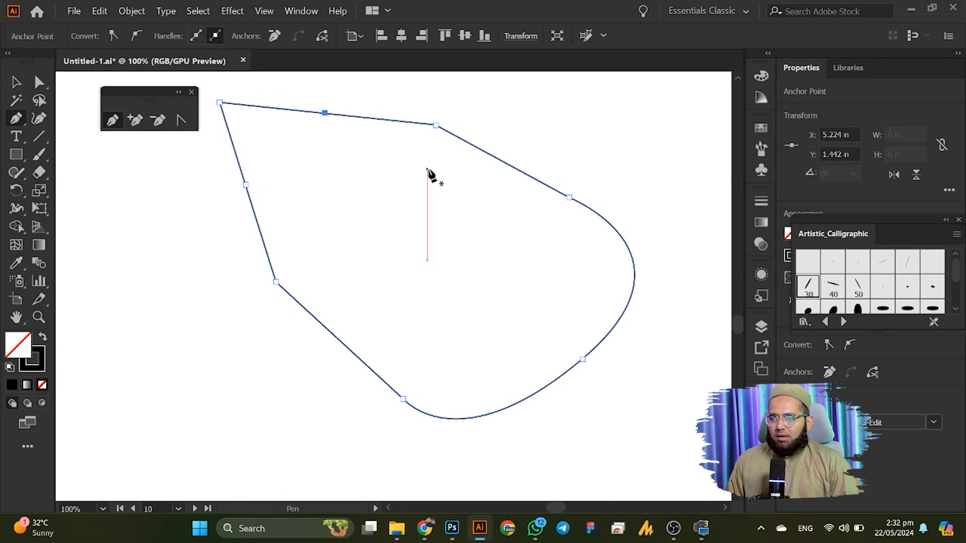
click(159, 127)
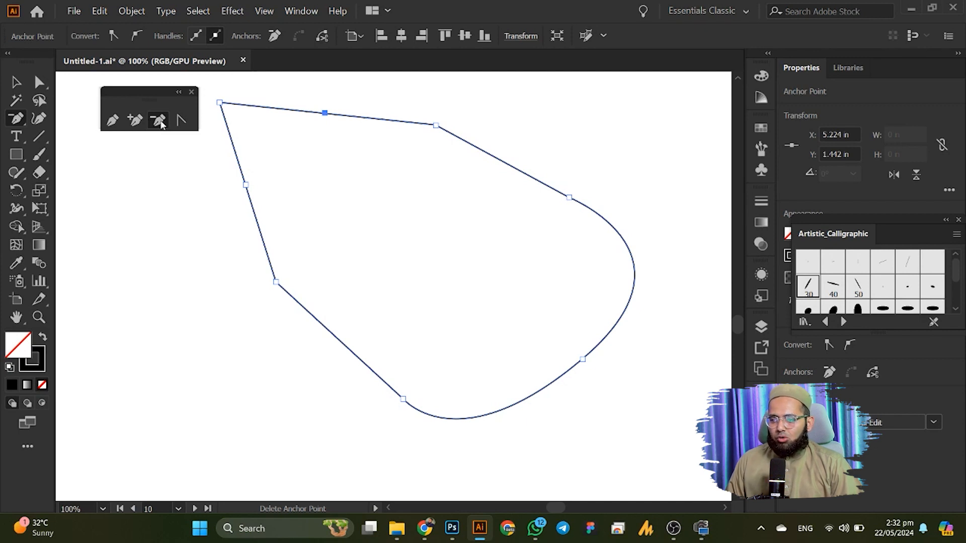
click(246, 185)
click(324, 114)
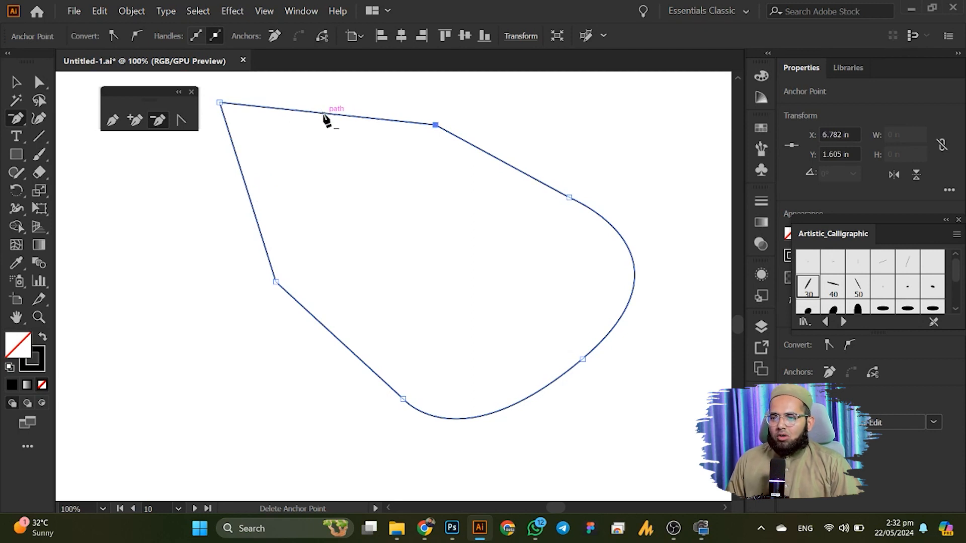
- Convert the upper middle and left corner anchors to smooth points with the Anchor Point tool, and adjust the lower-right anchor's handles
click(180, 120)
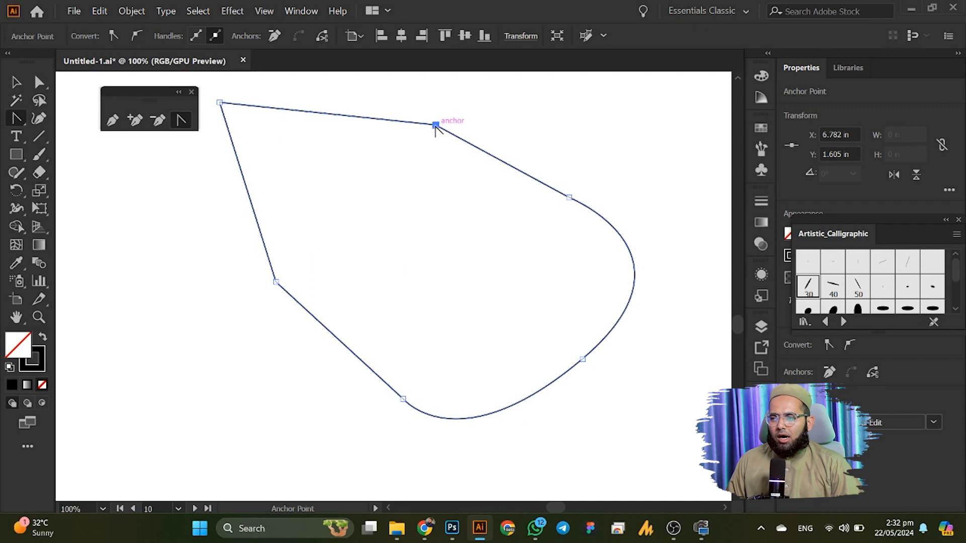
drag(436, 125, 496, 158)
drag(508, 165, 515, 159)
click(276, 281)
drag(277, 285, 244, 213)
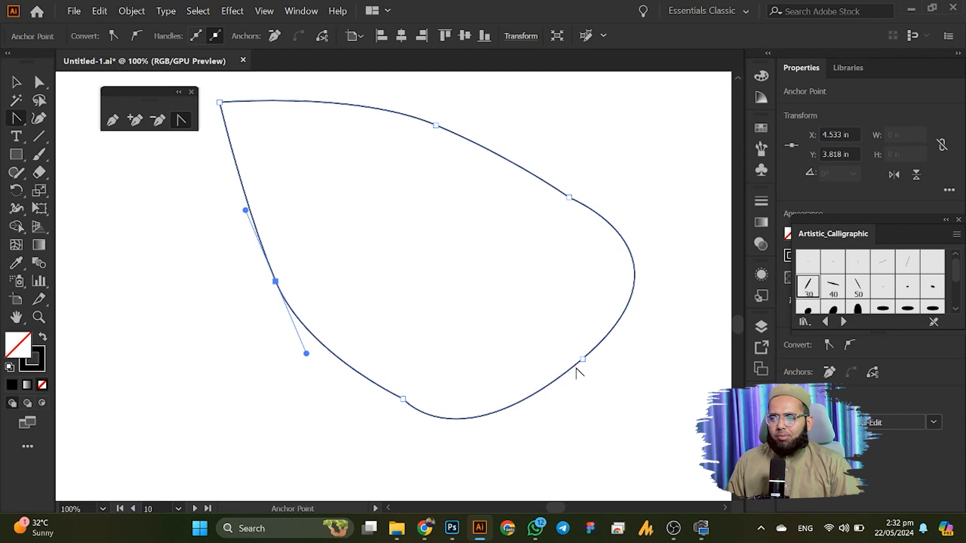
drag(583, 359, 481, 457)
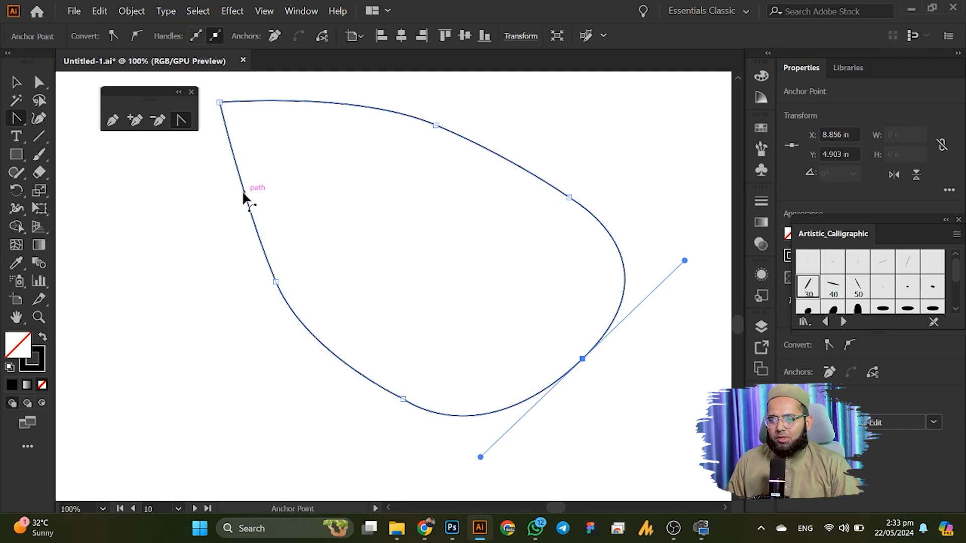
- Bend the shape's path segments with the Anchor Point tool, bulging the left, upper and right sides outward into a wavy outline
drag(243, 193, 159, 242)
drag(336, 102, 373, 86)
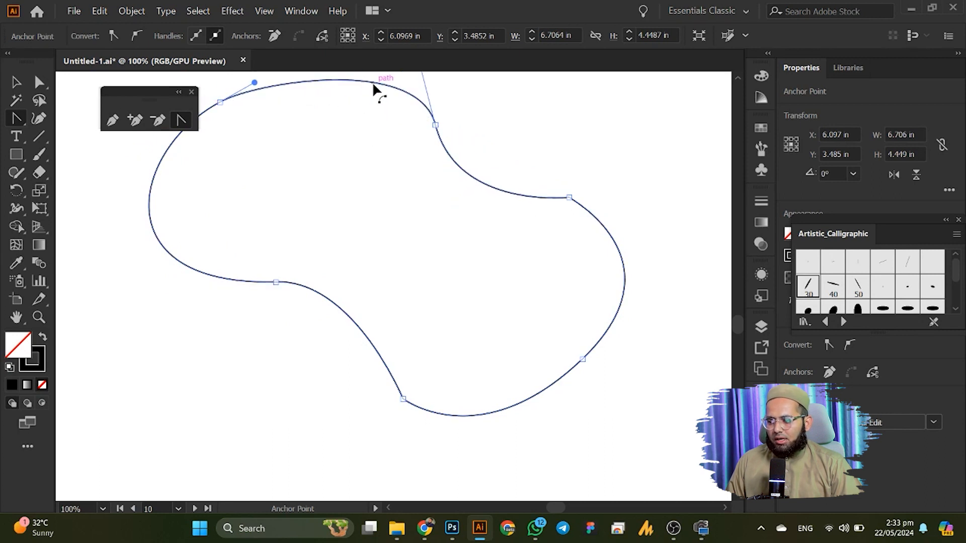
drag(584, 205, 619, 219)
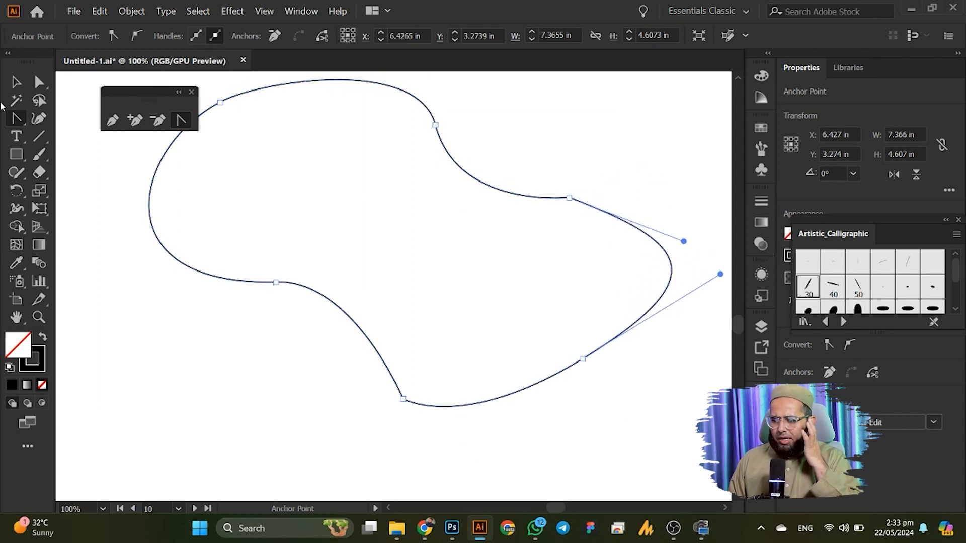
- Delete the wavy closed shape, leaving the artboard area empty
click(17, 82)
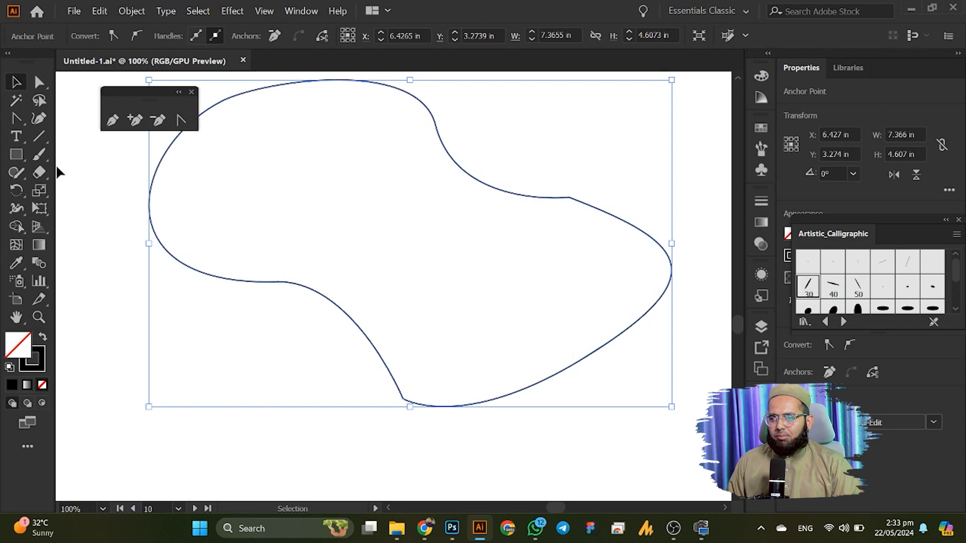
key(Delete)
key(Delete)
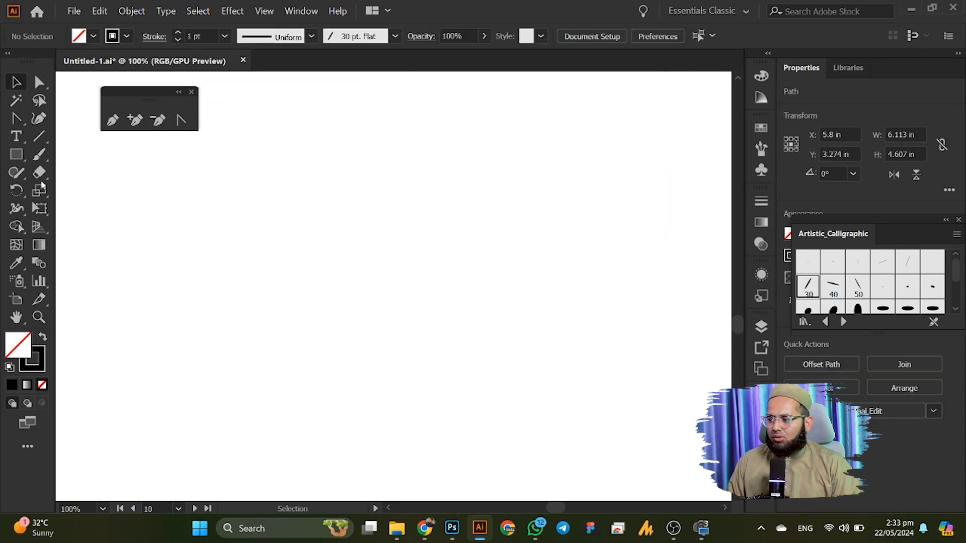
- Draw a straight horizontal line about 6.36 in long across the middle of the canvas
click(38, 137)
drag(609, 228, 156, 294)
click(17, 82)
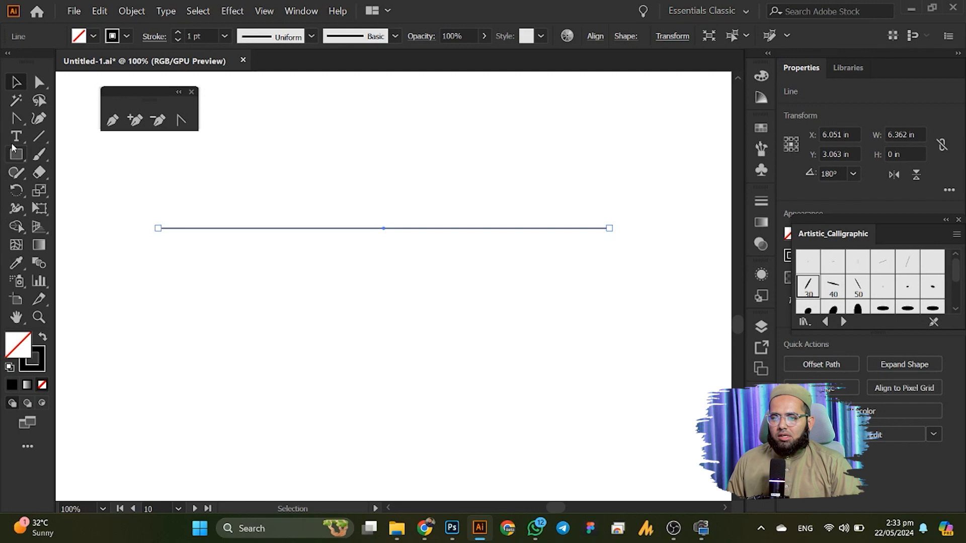
- Bend the horizontal line downward at its middle with the Anchor Point tool, and delete the resulting curve
click(12, 124)
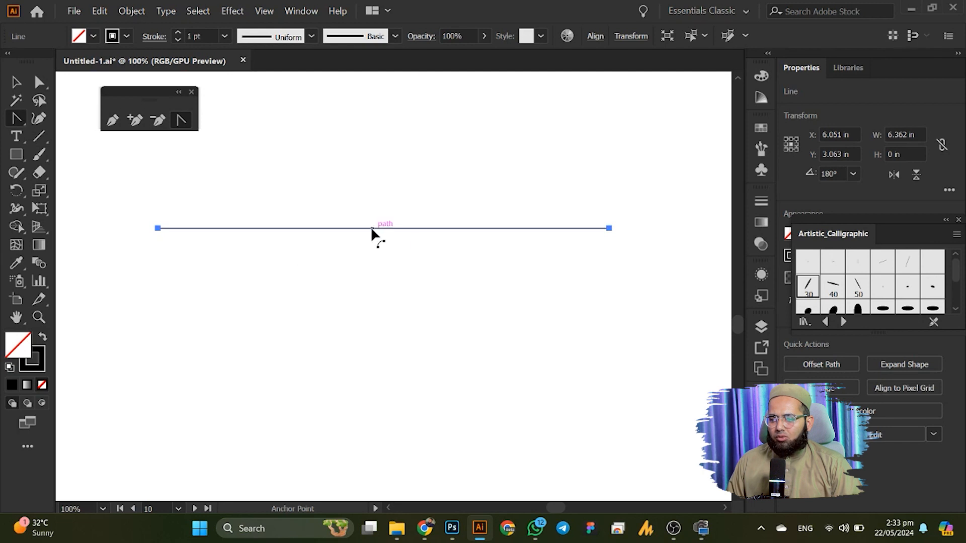
drag(370, 228, 382, 305)
click(17, 83)
key(Delete)
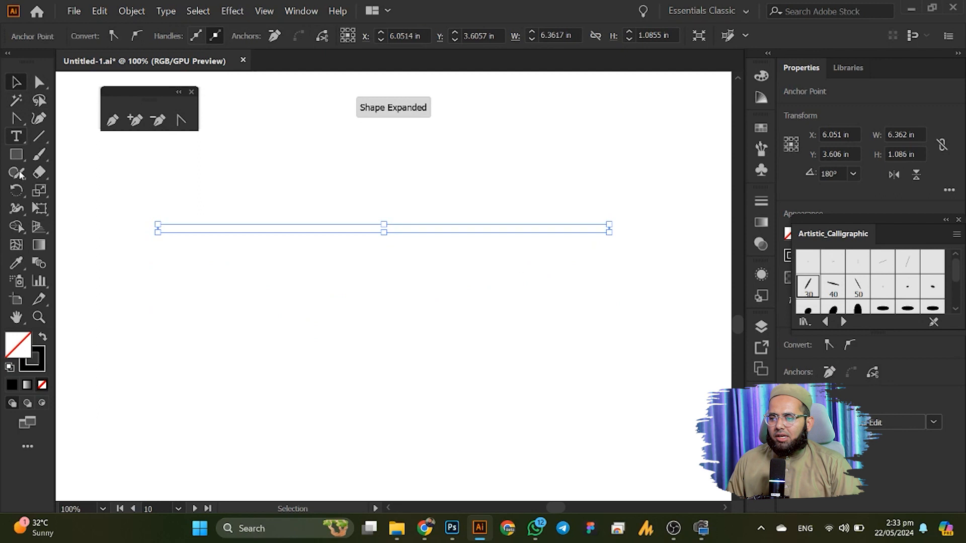
- Draw a wide rectangle about 6.12 by 1.21 in and swap its fill and stroke so it has a black fill without stroke
click(17, 156)
mouse_move(593, 211)
mouse_down()
mouse_move(343, 289)
mouse_move(151, 297)
mouse_up()
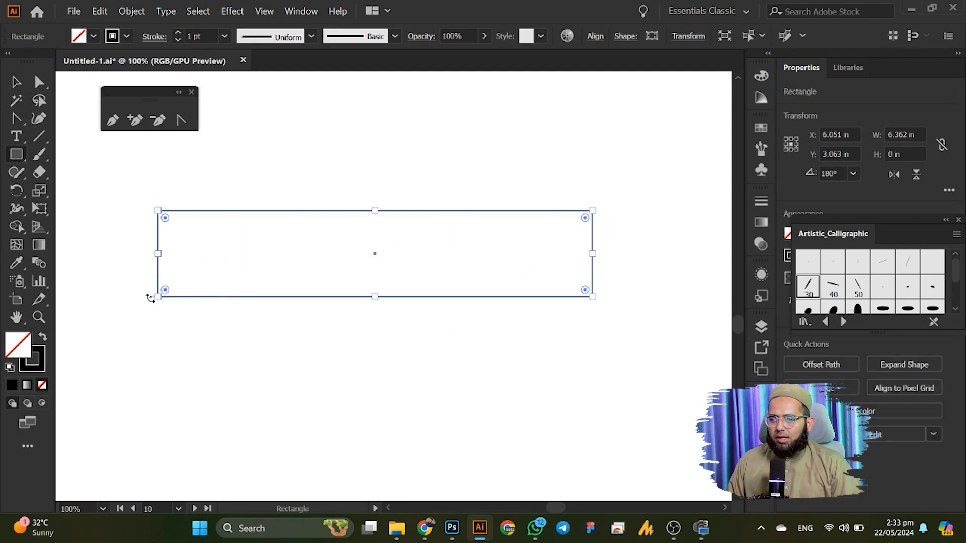
click(42, 340)
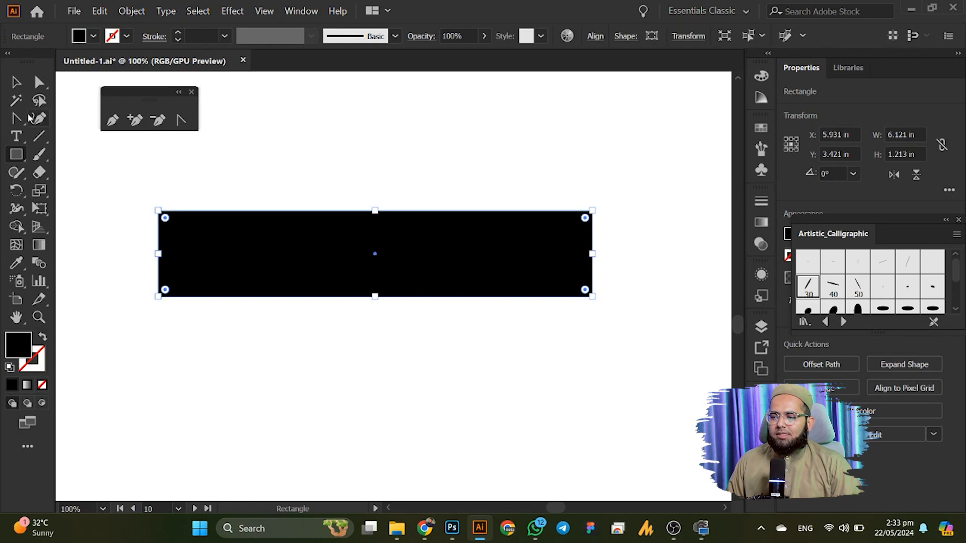
click(15, 82)
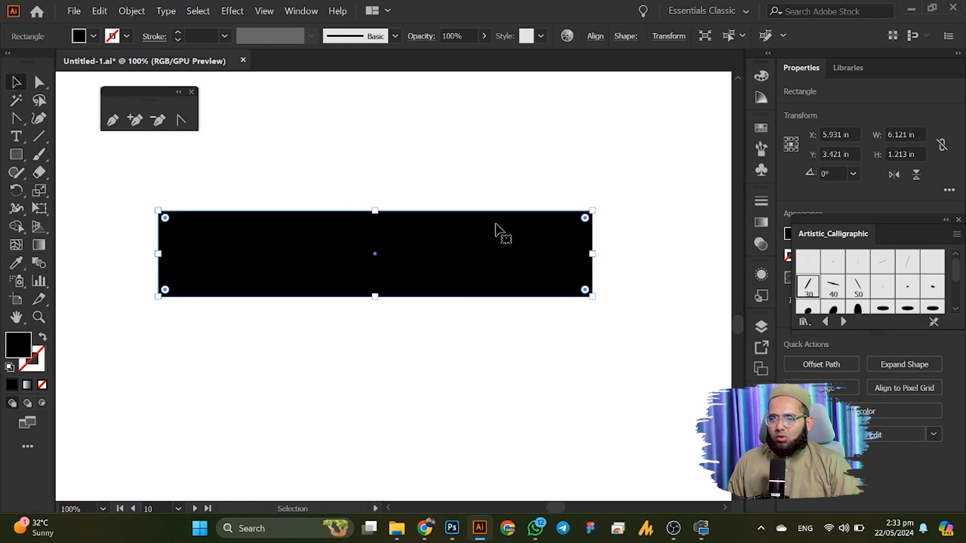
- Bend the middle of the black rectangle's upper edge downward into a concave curve with the Anchor Point tool, and select the finished shape
click(20, 121)
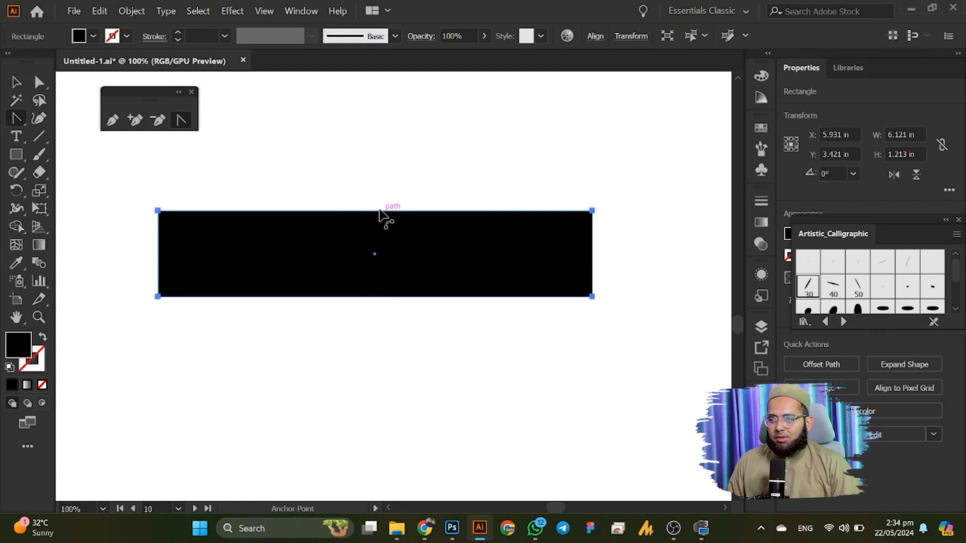
drag(380, 212, 382, 254)
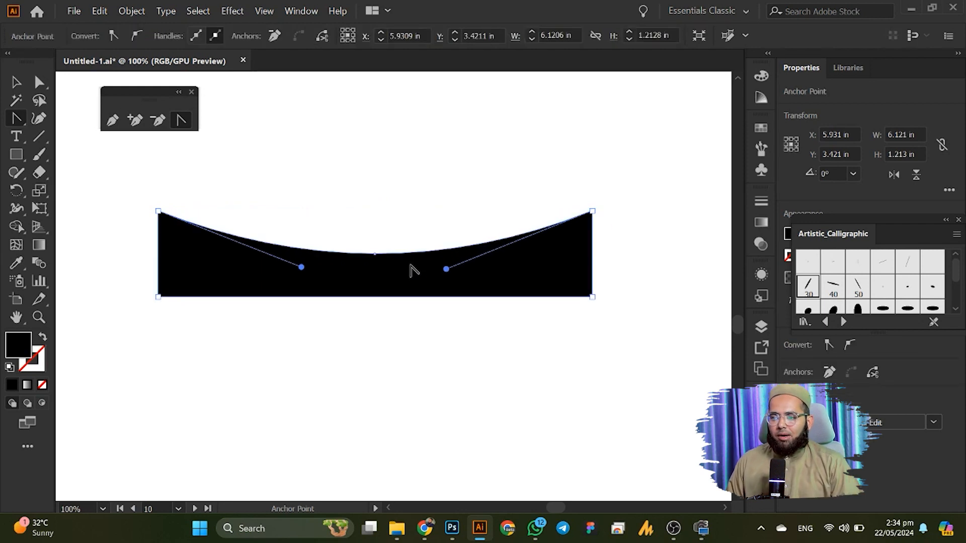
click(16, 82)
click(108, 219)
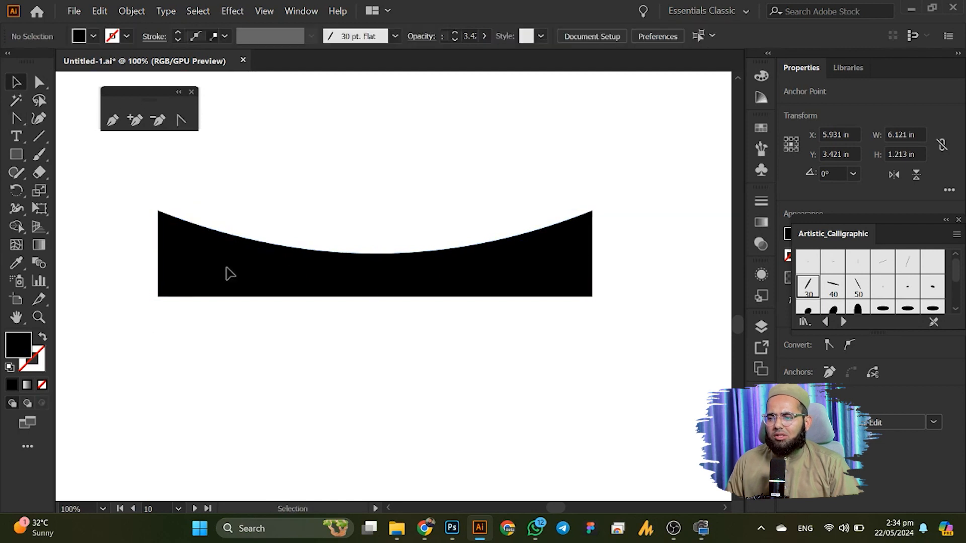
click(236, 275)
scroll(253, 260, up, 1)
scroll(254, 263, down, 1)
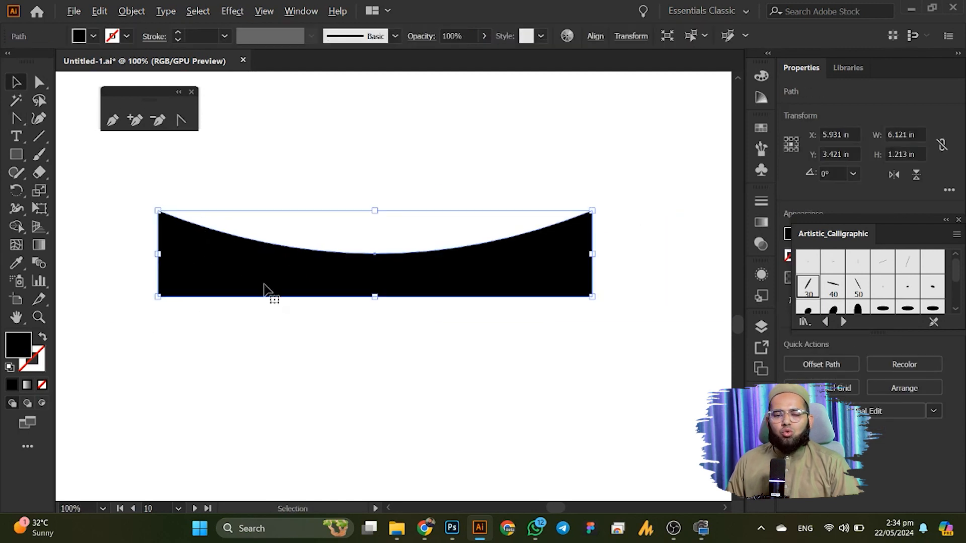